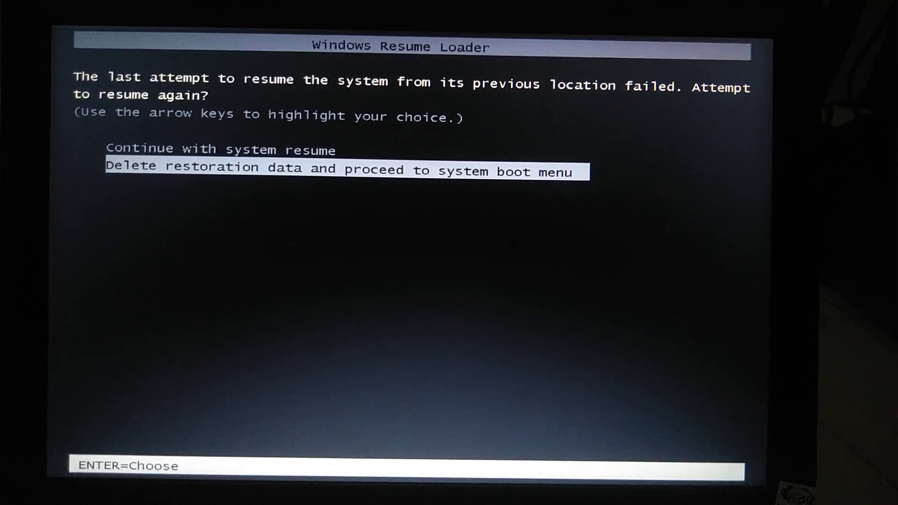
Choose 'Continue with system resume' in Windows Resume Loader to resume Windows from hibernation
{"action": "key", "text": "Return"}
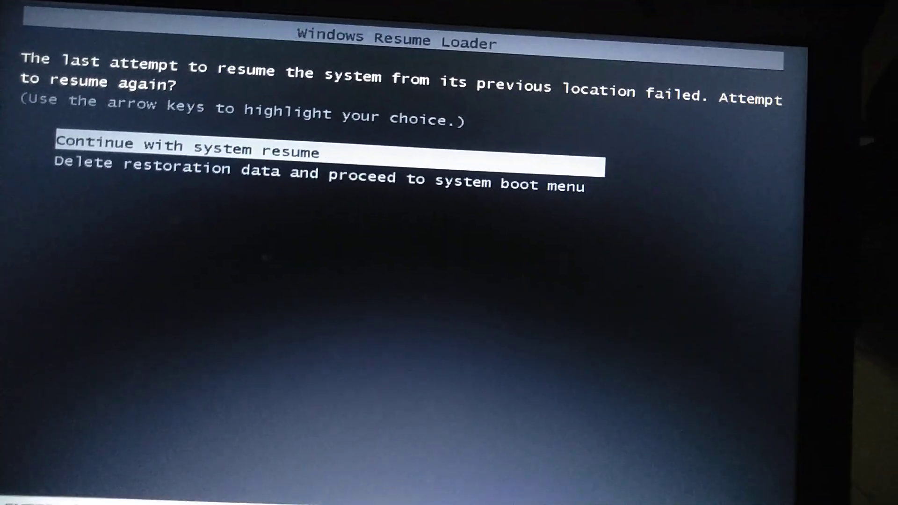
{"action": "key", "text": "Down"}
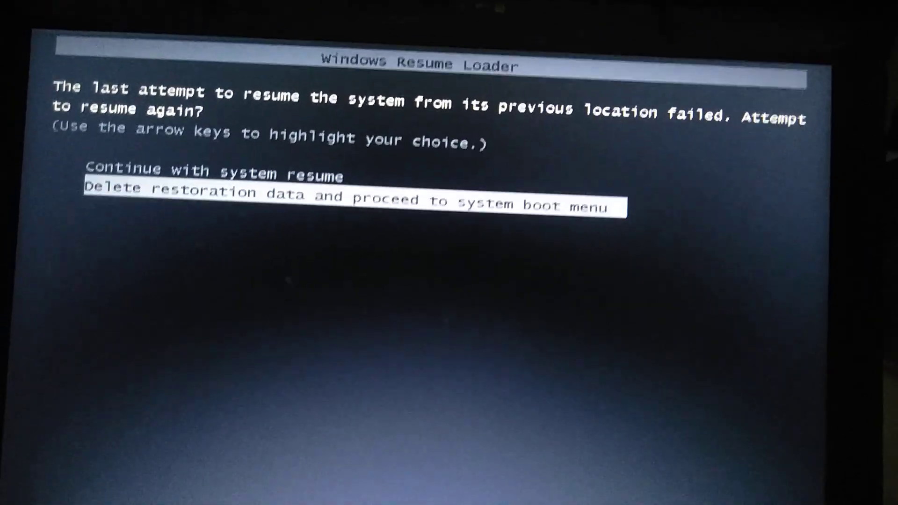
{"action": "key", "text": "Up"}
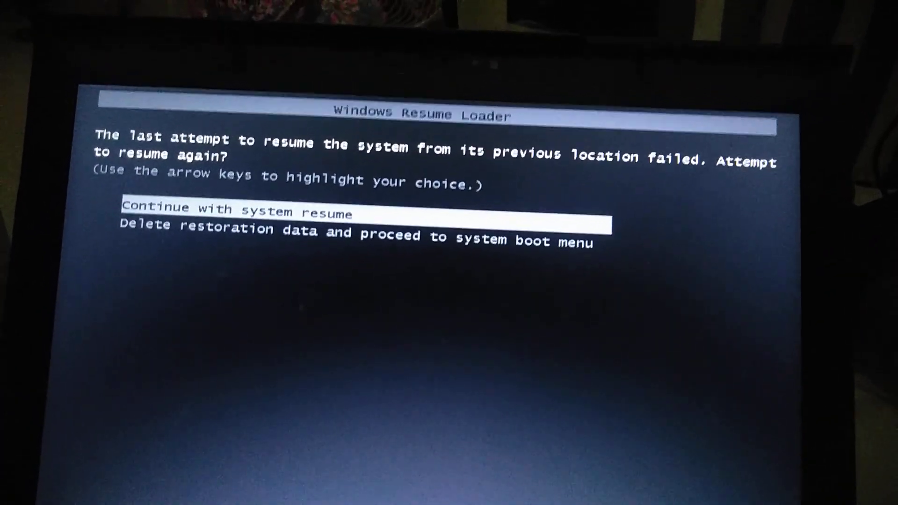
{"action": "key", "text": "Return"}
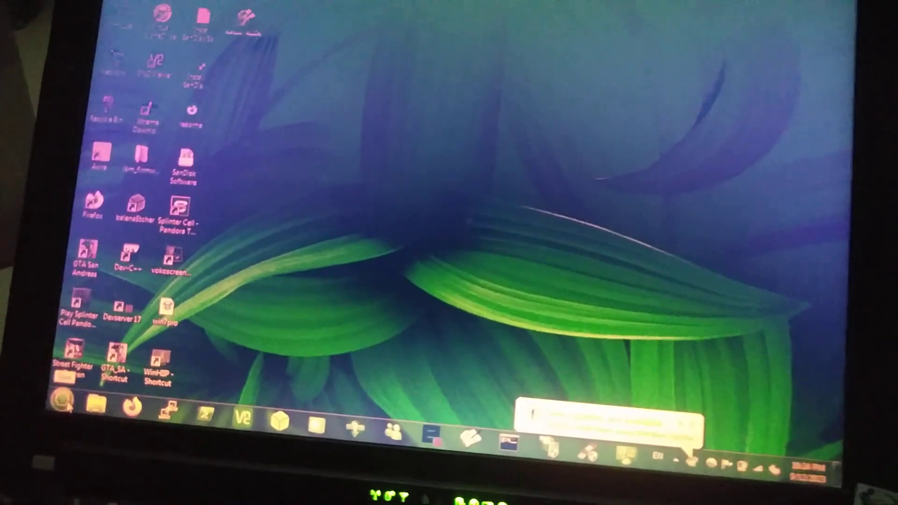
Open the Run dialog from the Start menu, then reopen the Start menu
{"action": "left_click", "coordinate": [42, 393]}
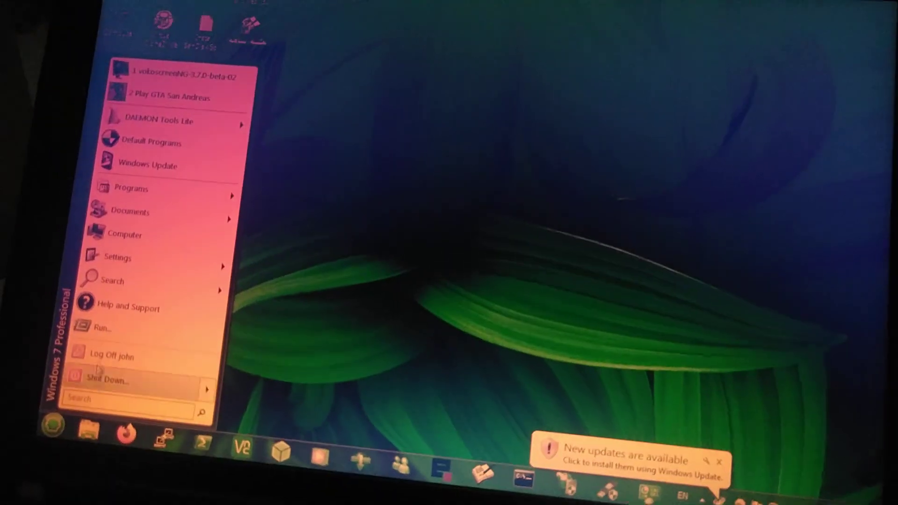
{"action": "left_click", "coordinate": [118, 339]}
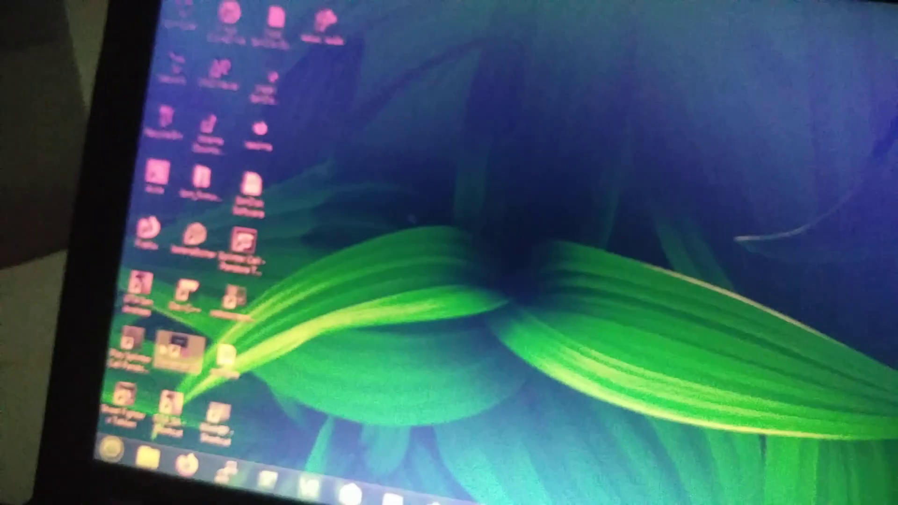
{"action": "key", "text": "super"}
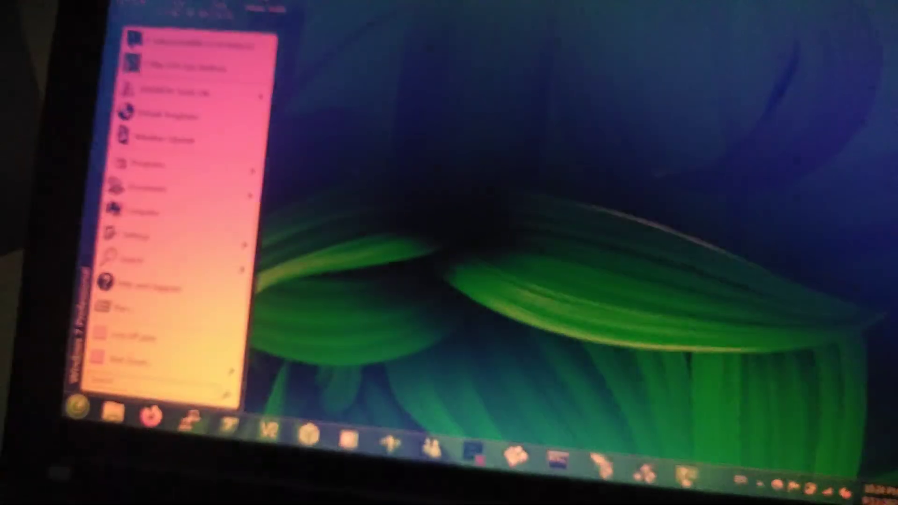